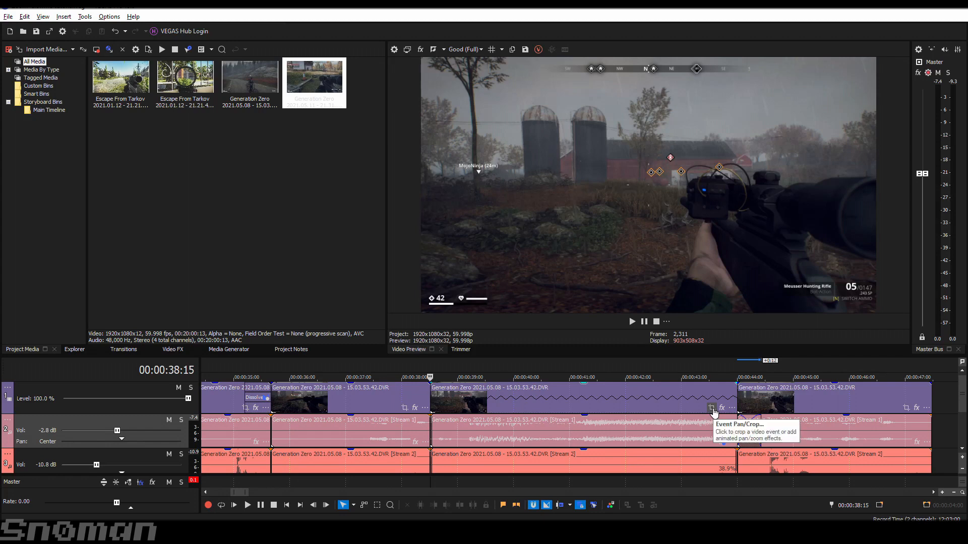
- Open Event Pan/Crop for the slow-motion clip, add a keyframe at 00:00:01:17, and shrink its crop frame to about 1,123 × 588
{"action": "left_click", "coordinate": [712, 410]}
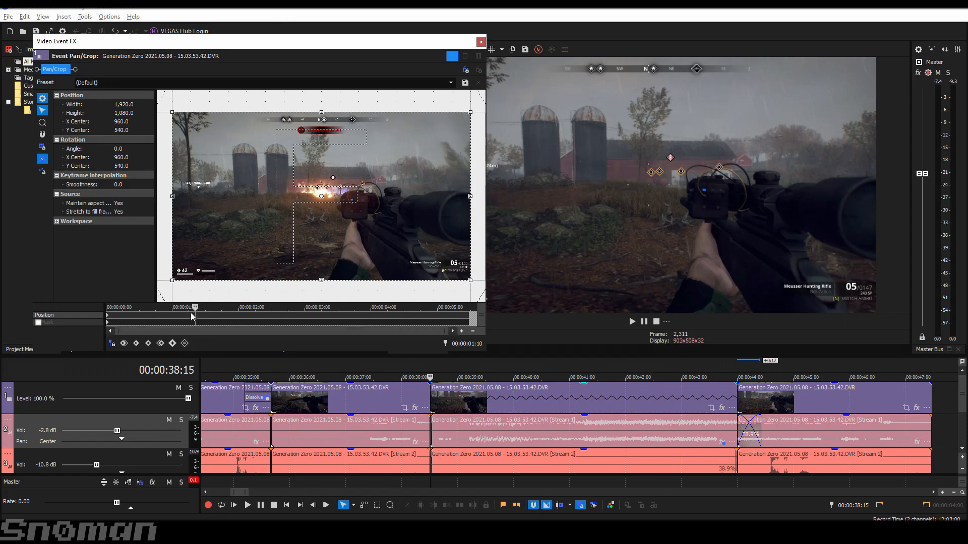
{"action": "left_click", "coordinate": [108, 316]}
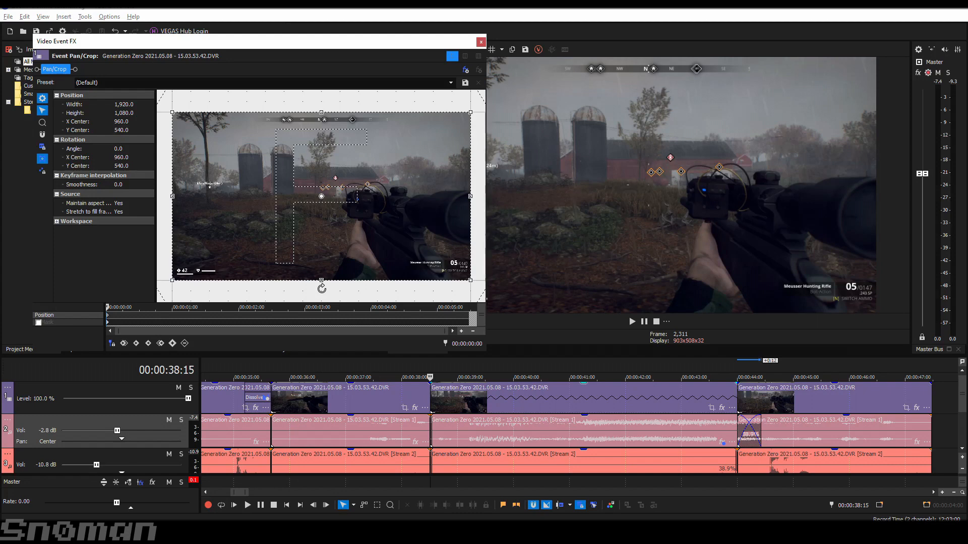
{"action": "left_click", "coordinate": [317, 317]}
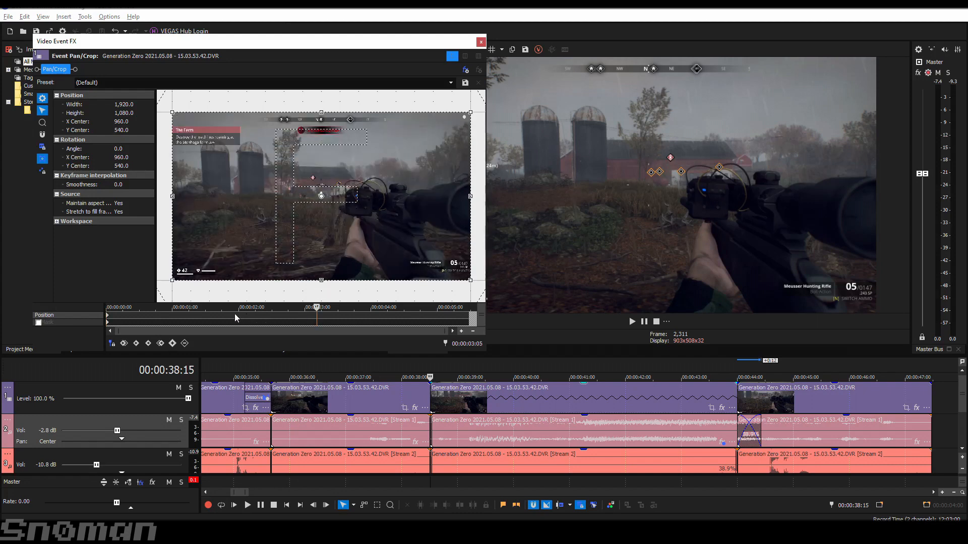
{"action": "left_click", "coordinate": [211, 316]}
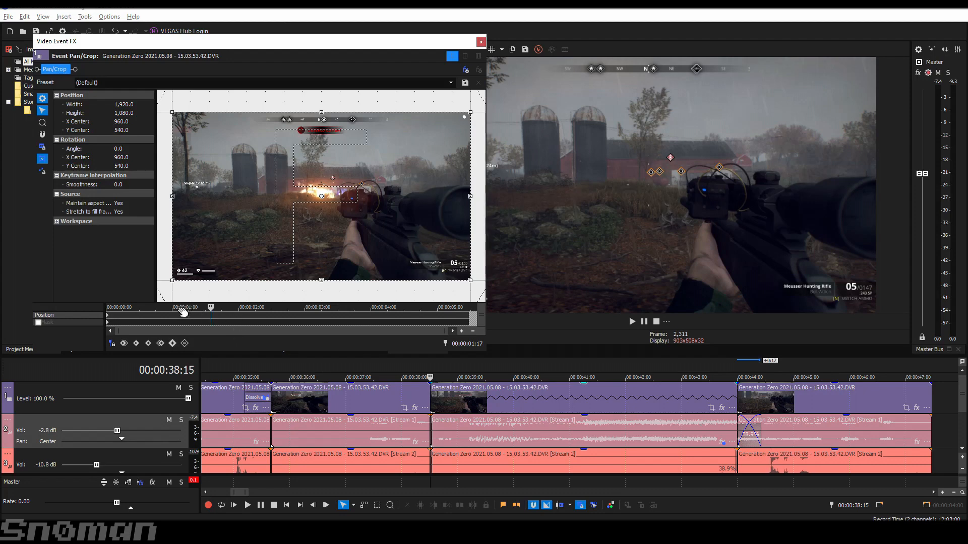
{"action": "left_click", "coordinate": [173, 343]}
{"action": "left_click_drag", "start_coordinate": [171, 282], "coordinate": [233, 244]}
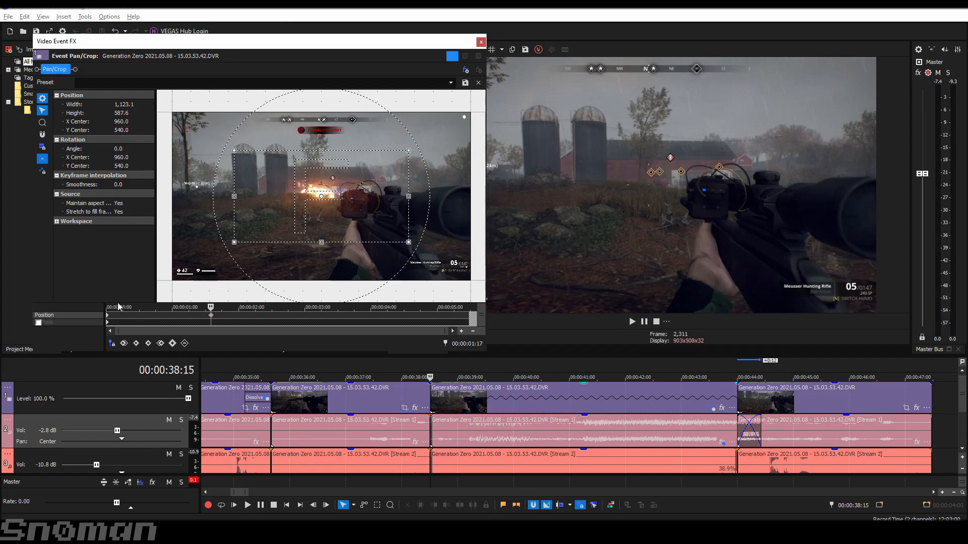
- Move the Video Event FX window clear of the preview and play back the zoom-in
{"action": "left_click_drag", "start_coordinate": [414, 41], "coordinate": [316, 49]}
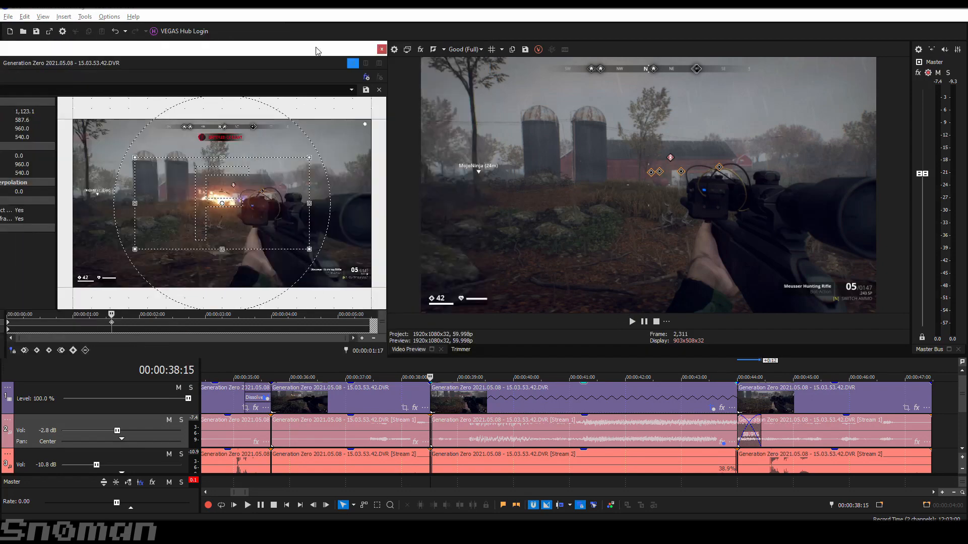
{"action": "left_click", "coordinate": [631, 323]}
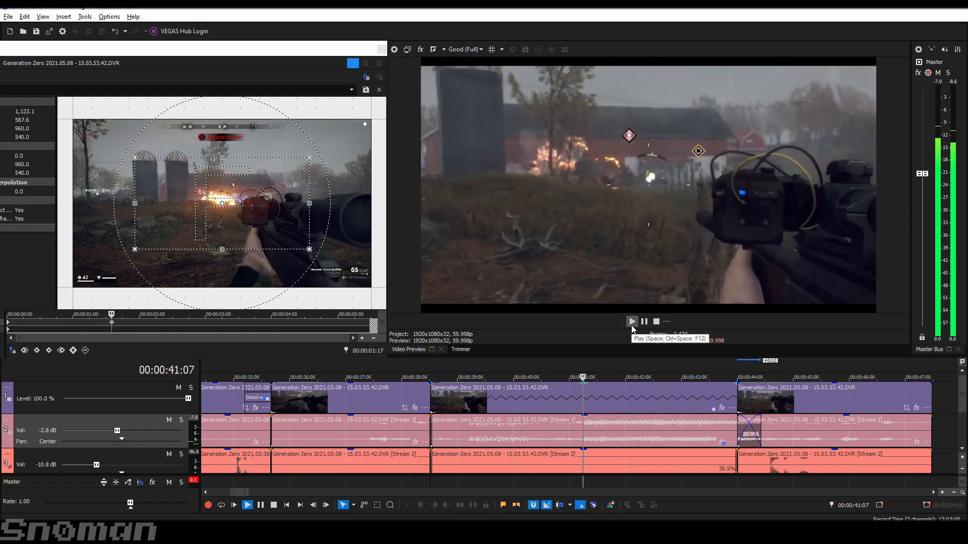
{"action": "left_click", "coordinate": [633, 326]}
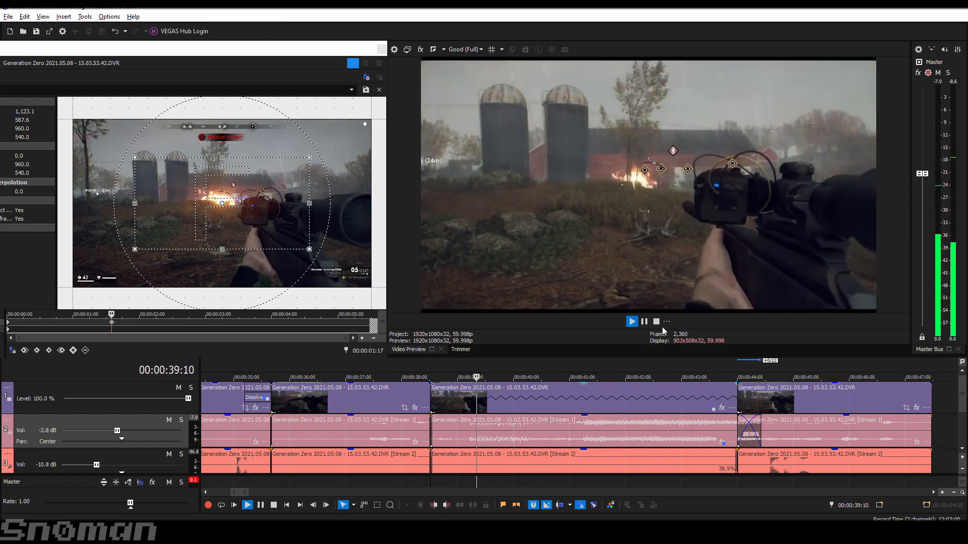
{"action": "left_click", "coordinate": [658, 323]}
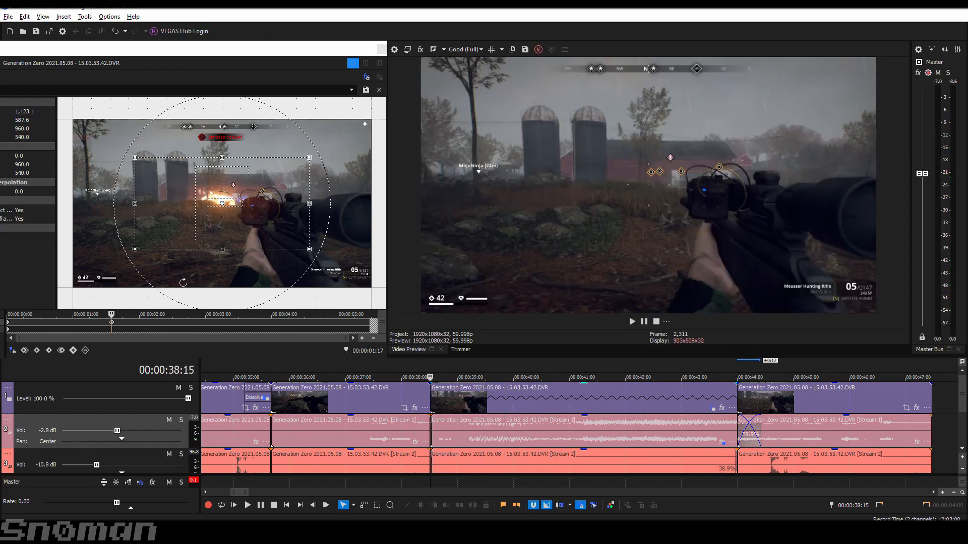
- Add a position keyframe at 00:00:03:07 and shrink its crop frame to about 722 × 516, centred near 996, 530
{"action": "left_click", "coordinate": [205, 326]}
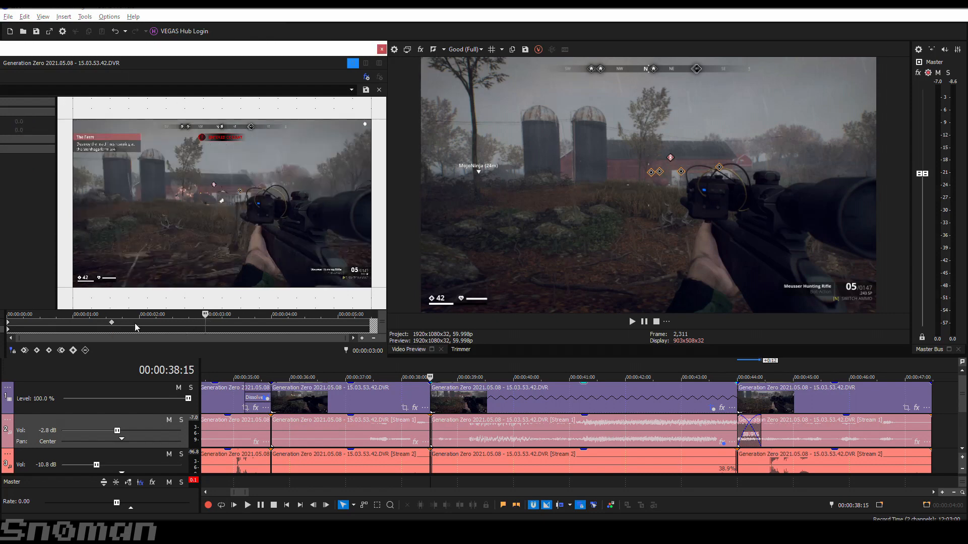
{"action": "left_click", "coordinate": [112, 322]}
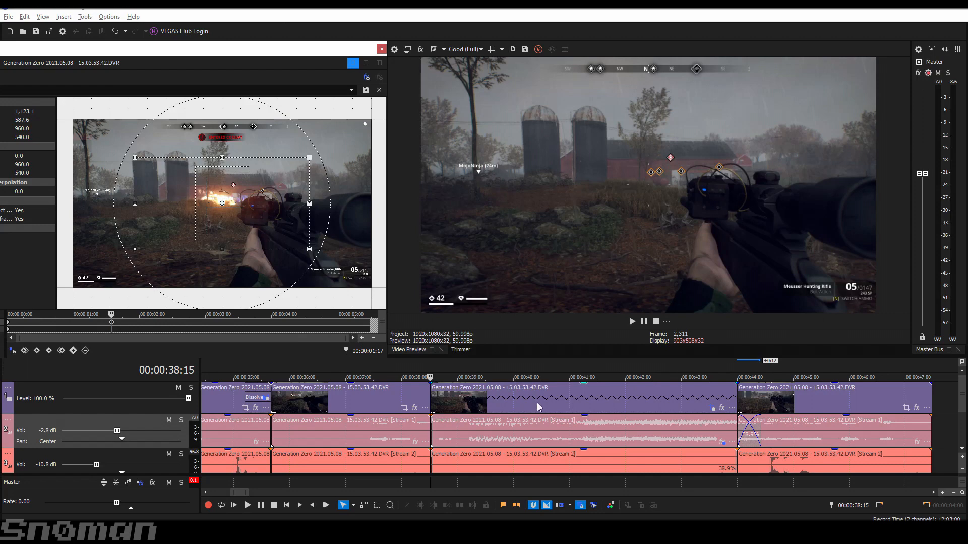
{"action": "left_click", "coordinate": [549, 402]}
{"action": "left_click", "coordinate": [111, 325]}
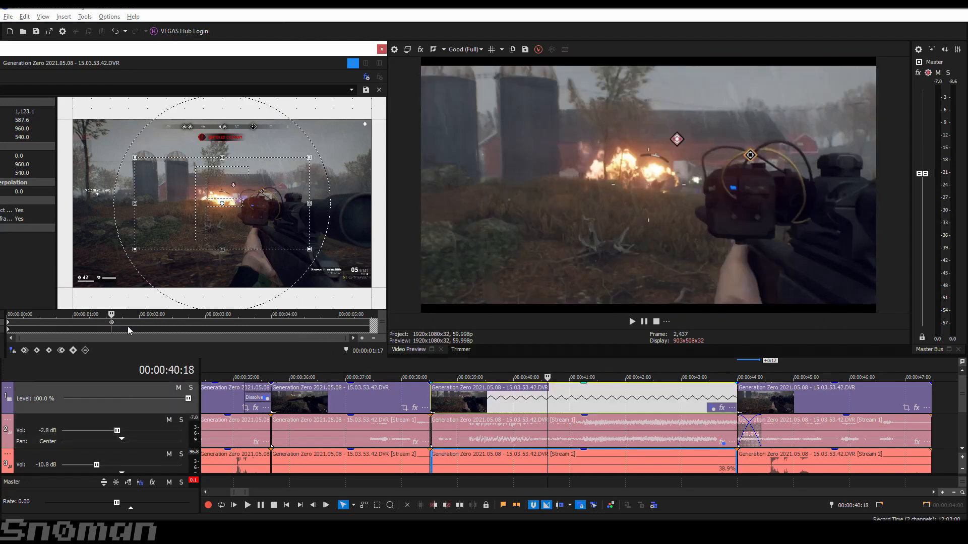
{"action": "left_click", "coordinate": [223, 326]}
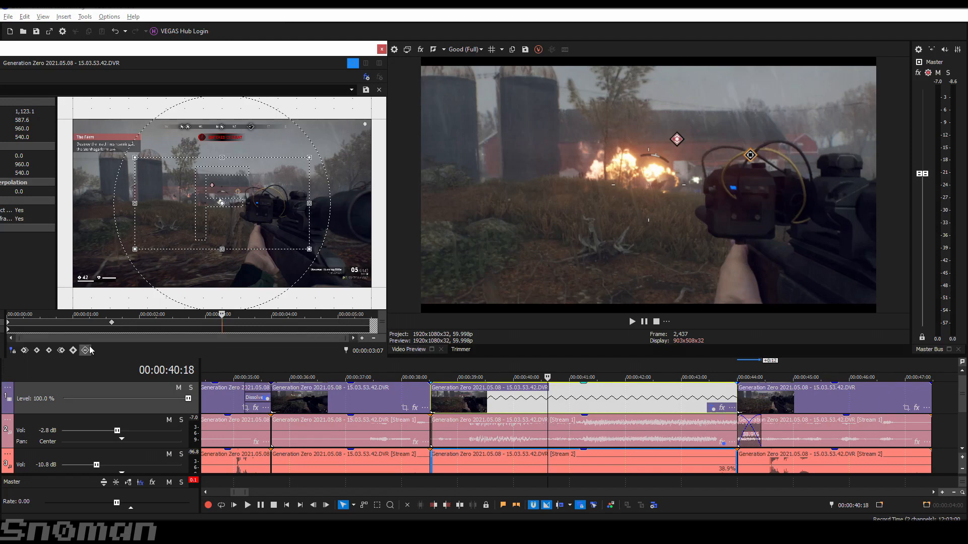
{"action": "left_click", "coordinate": [73, 352]}
{"action": "left_click_drag", "start_coordinate": [132, 253], "coordinate": [132, 252]}
{"action": "key", "text": "ctrl+z"}
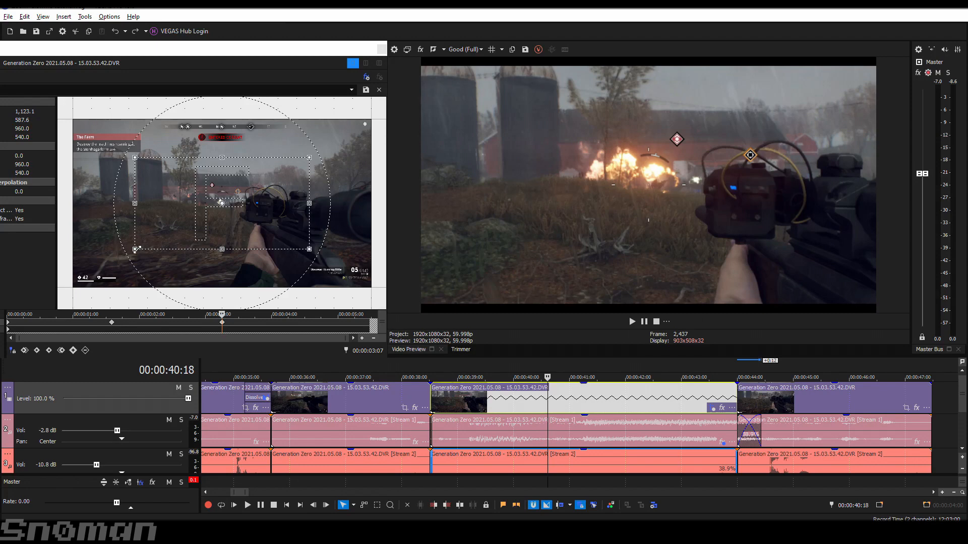
{"action": "left_click_drag", "start_coordinate": [137, 250], "coordinate": [199, 220]}
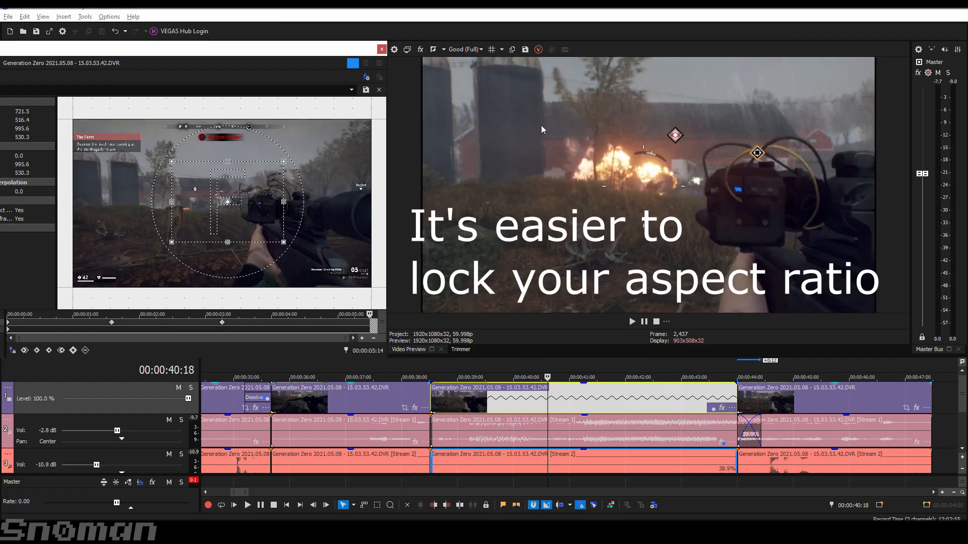
- Restore the full 1,920 × 1,080 frame at 00:00:05:14, the clip's end, and play back the zoom-out
{"action": "left_click", "coordinate": [111, 323]}
{"action": "left_click", "coordinate": [221, 322]}
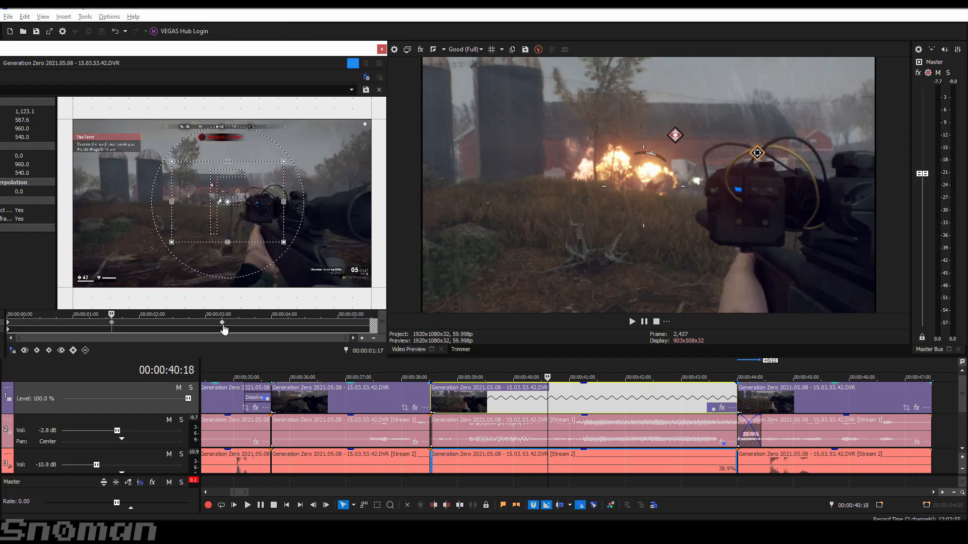
{"action": "left_click", "coordinate": [370, 327]}
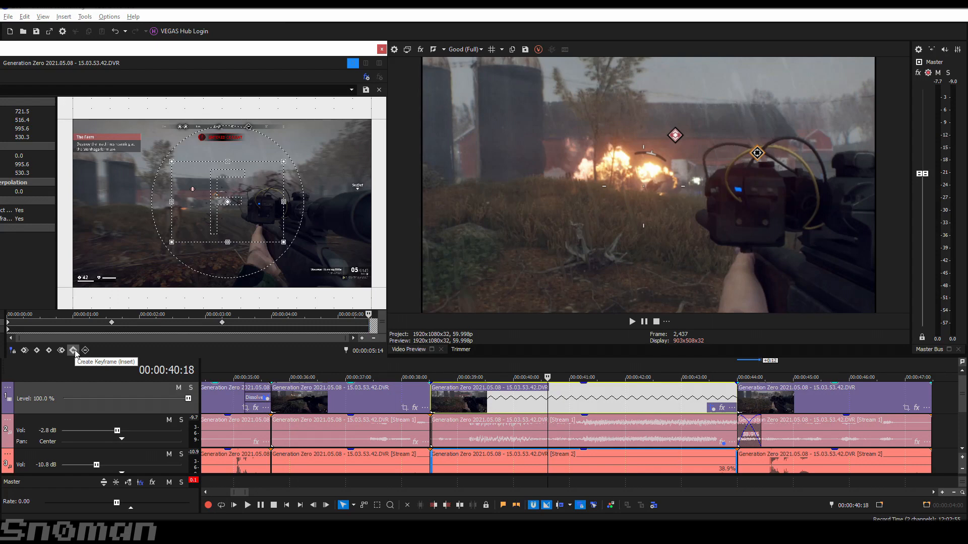
{"action": "right_click", "coordinate": [248, 193]}
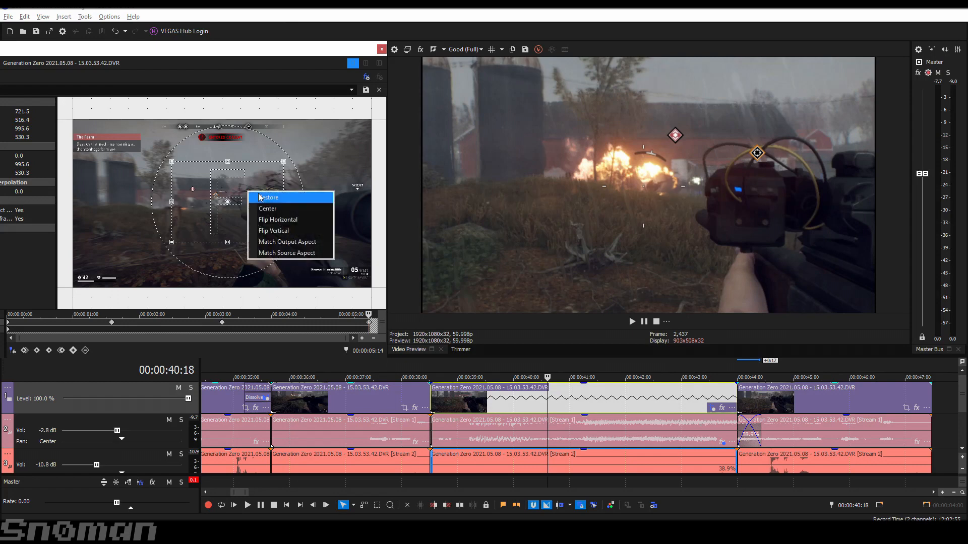
{"action": "left_click", "coordinate": [286, 199]}
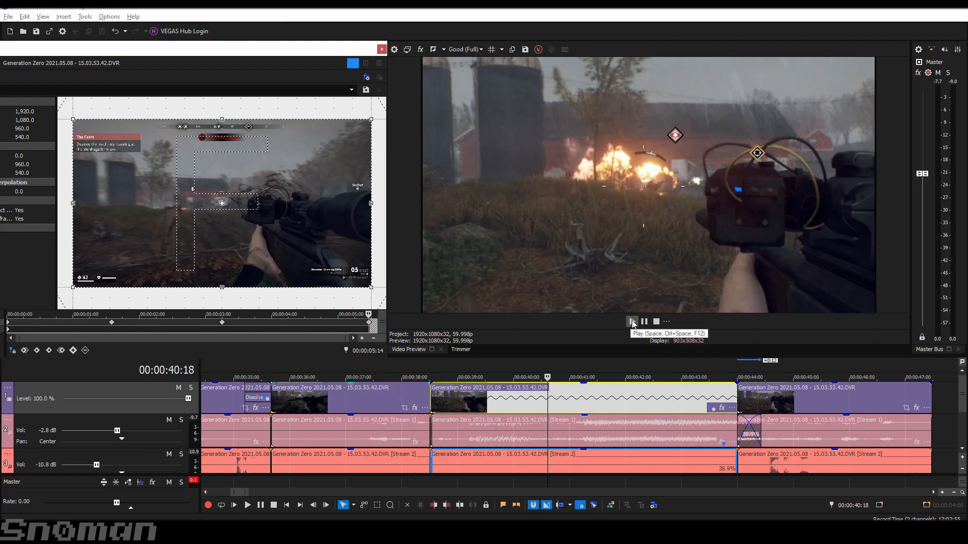
{"action": "left_click", "coordinate": [633, 321]}
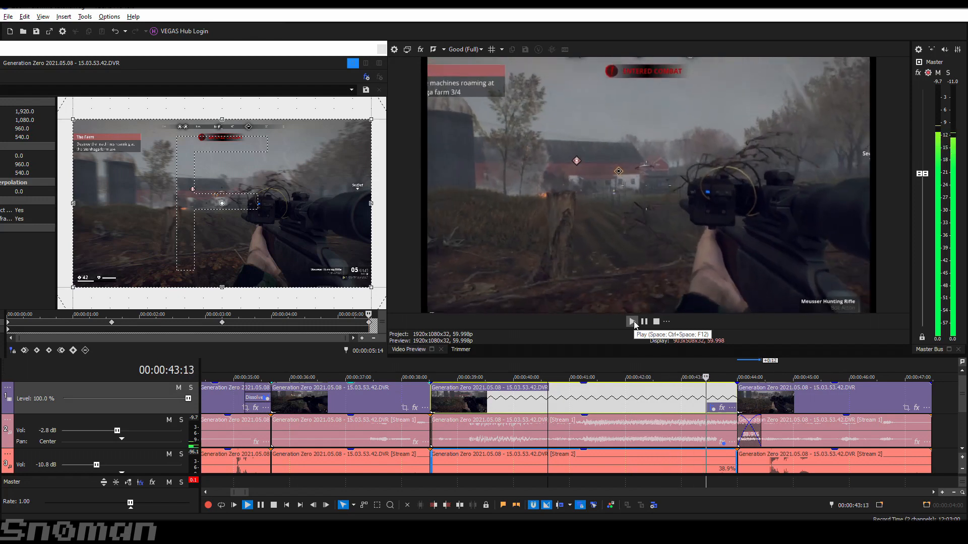
{"action": "key", "text": "space"}
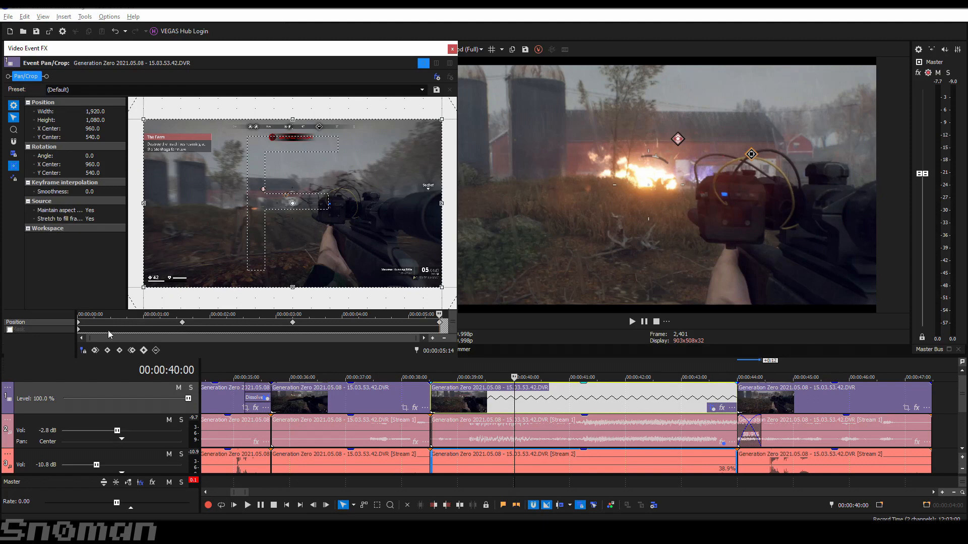
- Try shrinking the starting keyframe's crop to about 968 × 484 and play the clip from its beginning
{"action": "left_click", "coordinate": [79, 328]}
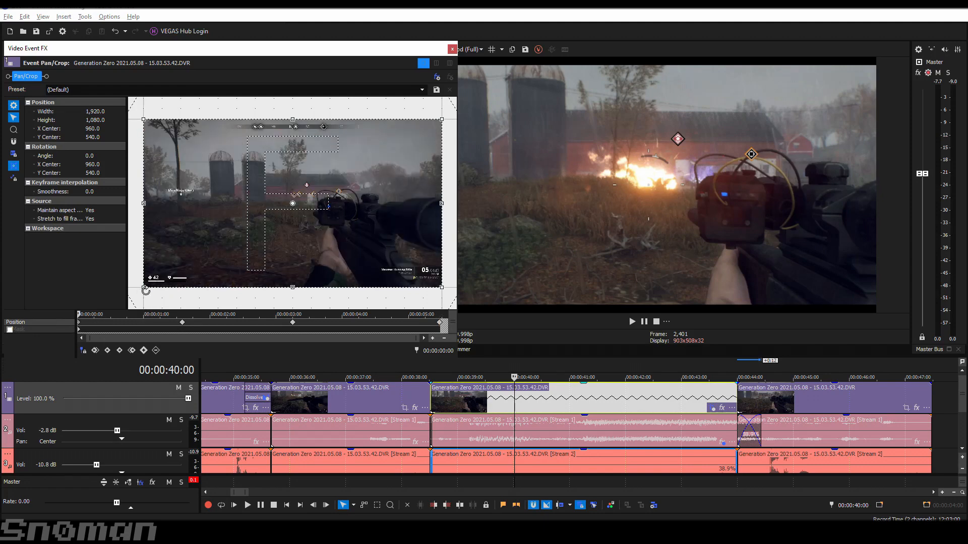
{"action": "left_click_drag", "start_coordinate": [144, 288], "coordinate": [226, 237]}
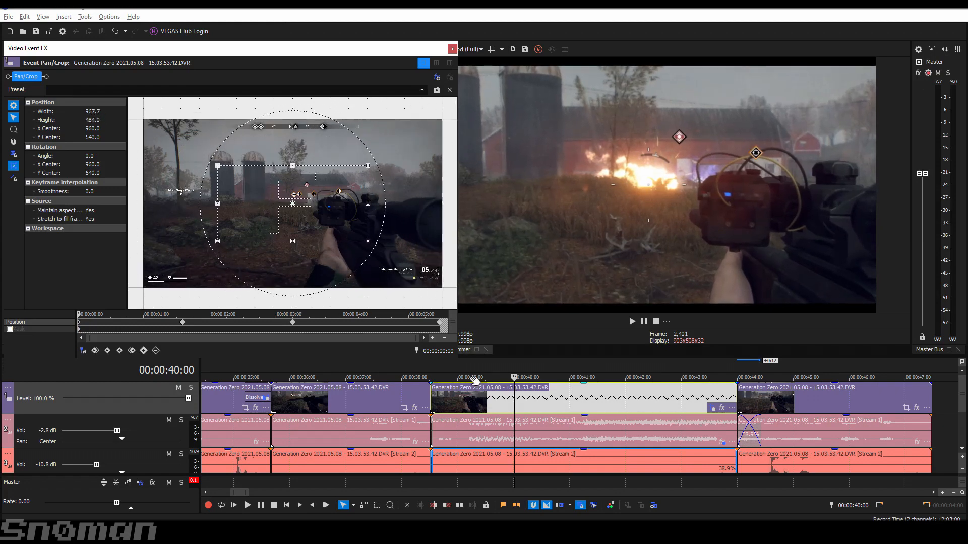
{"action": "left_click", "coordinate": [436, 377]}
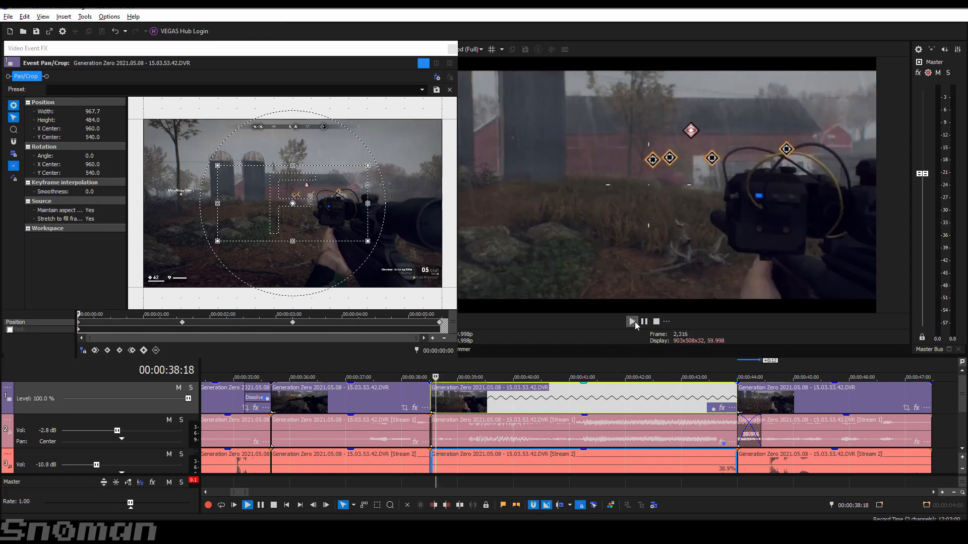
{"action": "left_click", "coordinate": [633, 321]}
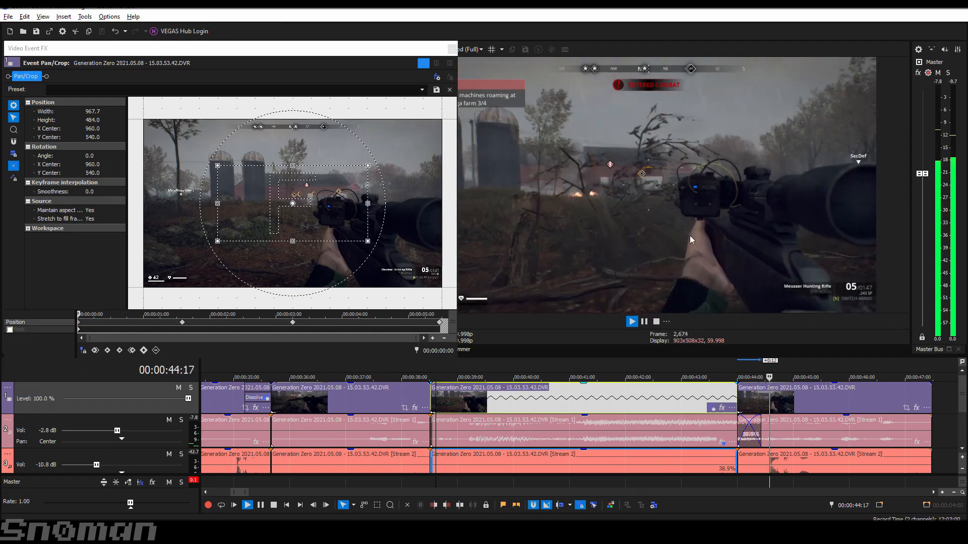
{"action": "left_click", "coordinate": [656, 323]}
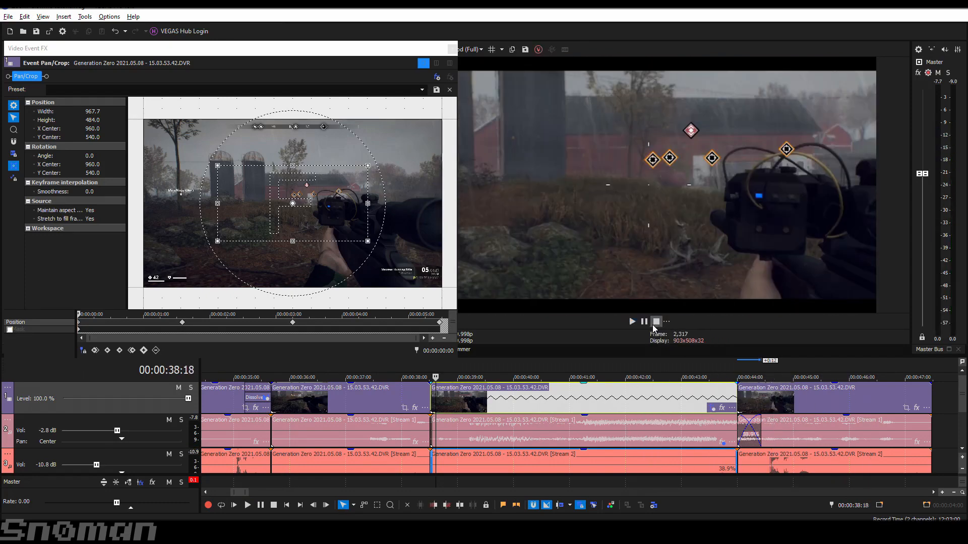
- Delete the clip's starting keyframe and paste a copy of the 00:00:01:17 keyframe at 00:00:00:00
{"action": "right_click", "coordinate": [79, 323]}
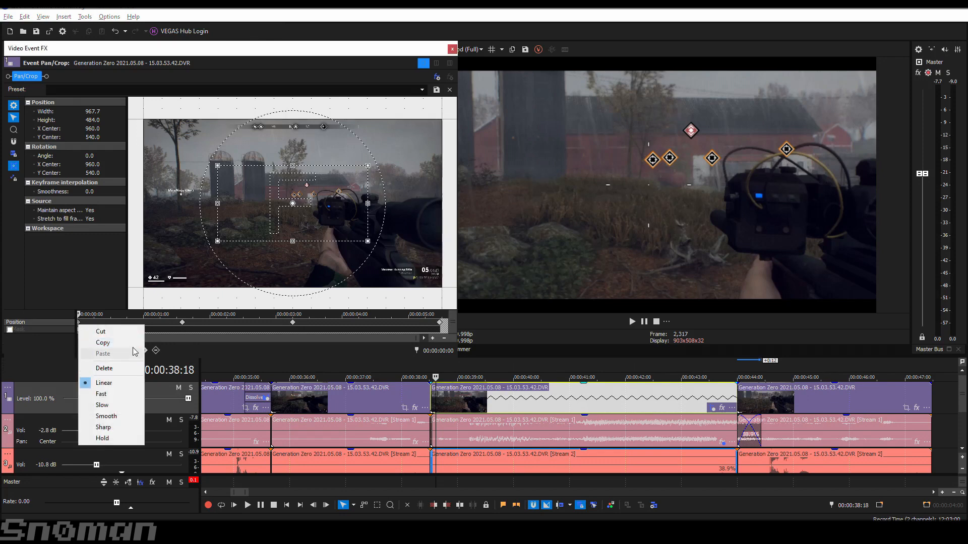
{"action": "left_click", "coordinate": [126, 369]}
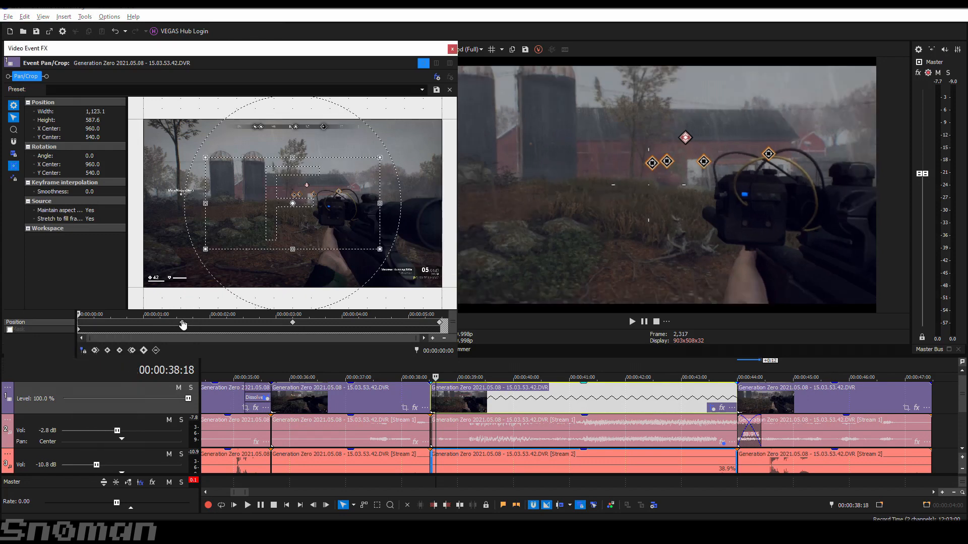
{"action": "double_click", "coordinate": [183, 324]}
{"action": "right_click", "coordinate": [183, 324]}
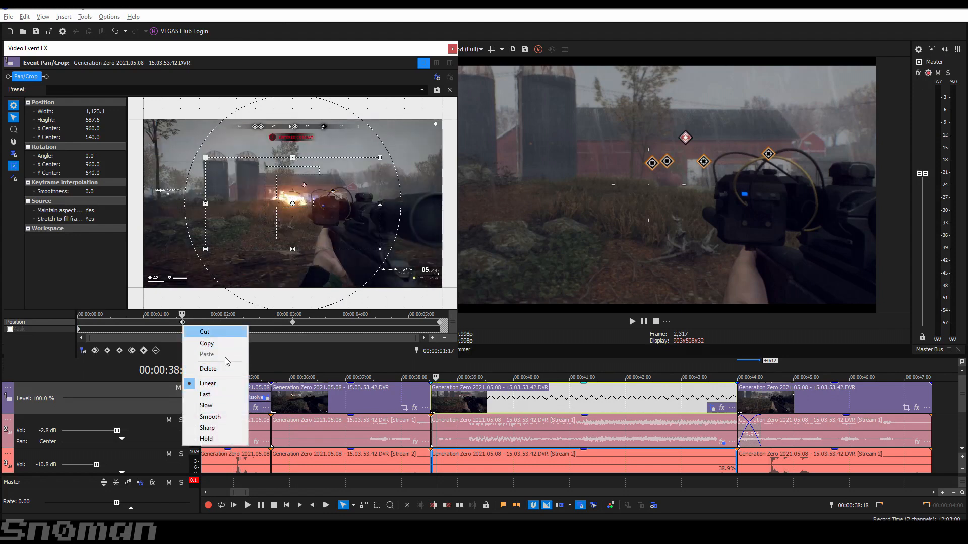
{"action": "left_click", "coordinate": [230, 344]}
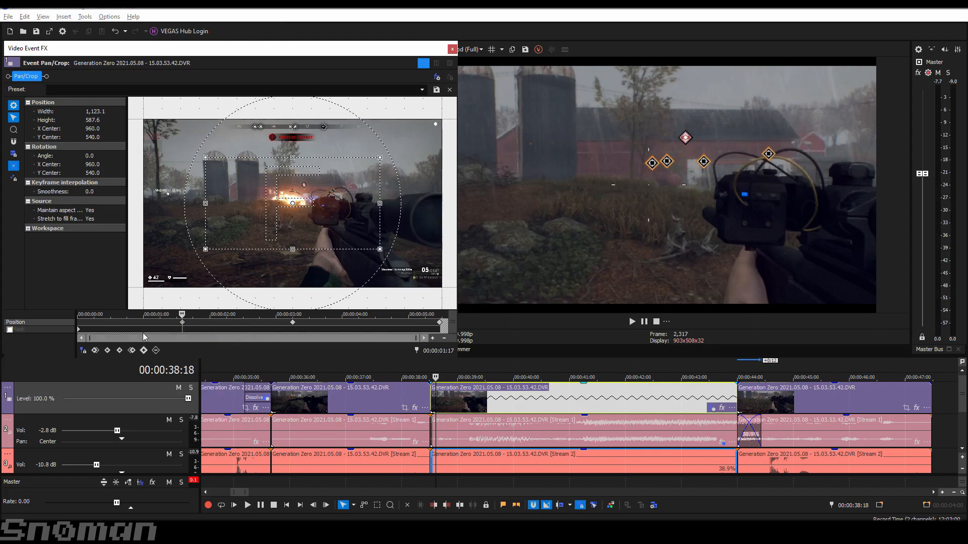
{"action": "left_click", "coordinate": [79, 324]}
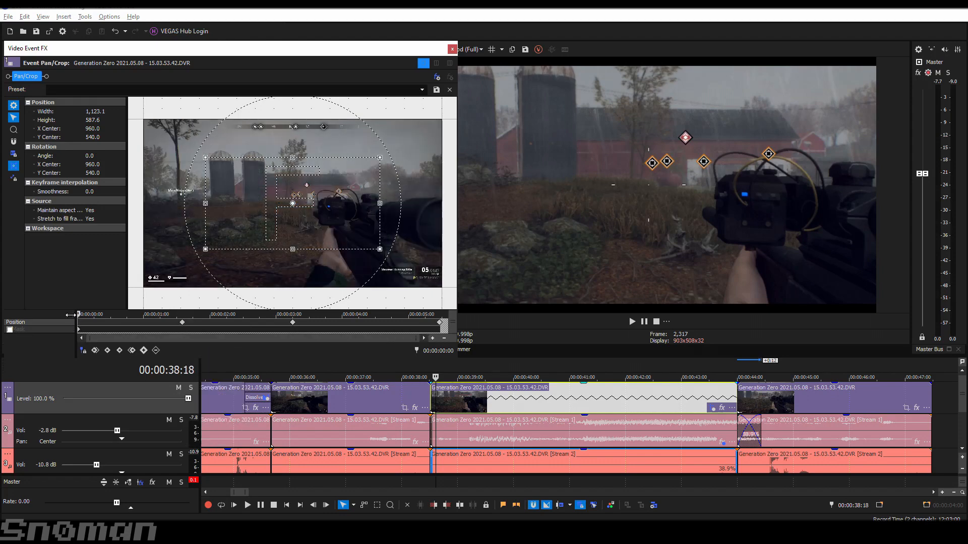
{"action": "right_click", "coordinate": [79, 323]}
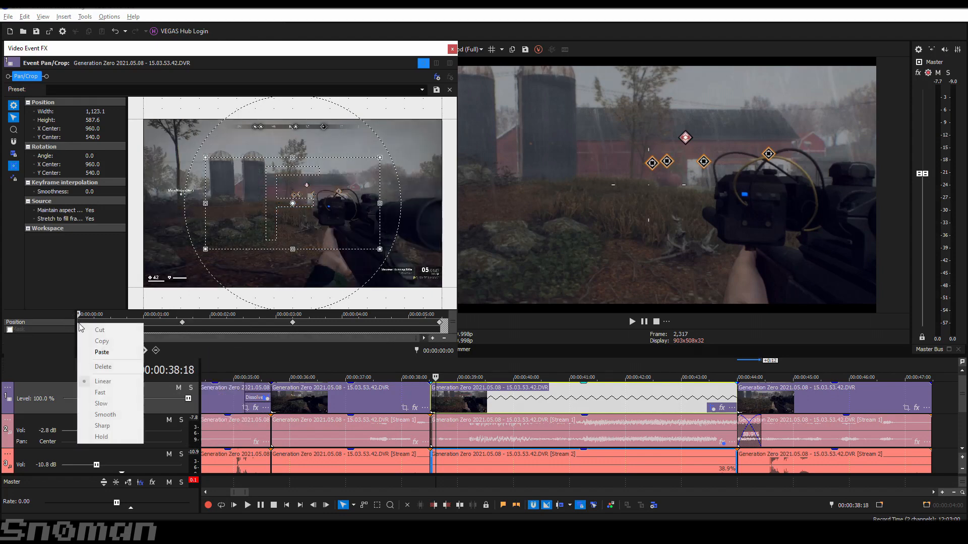
{"action": "left_click", "coordinate": [105, 354]}
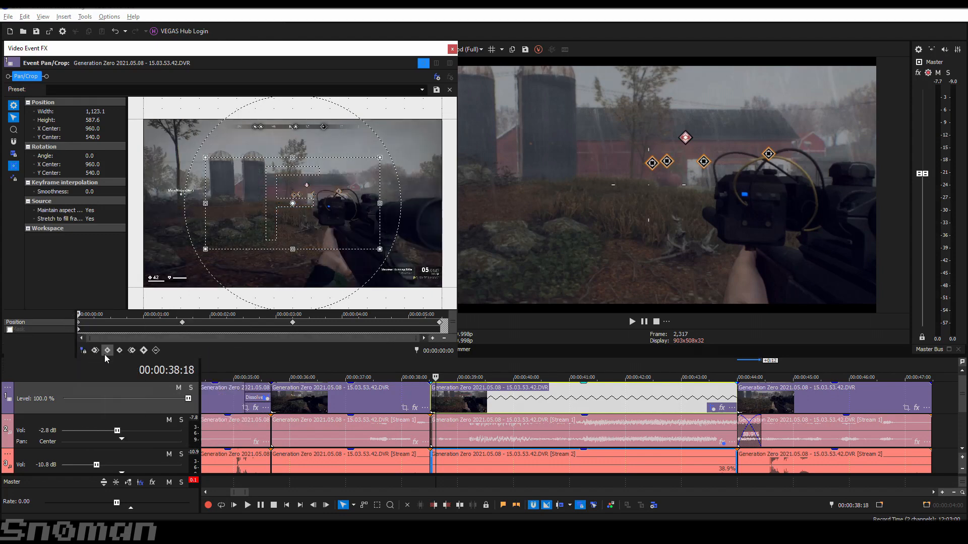
- Play the timeline from just before the cropped clip to check the instant zoom at its start
{"action": "left_click", "coordinate": [437, 377]}
{"action": "key", "text": "space"}
{"action": "left_click_drag", "start_coordinate": [438, 377], "coordinate": [416, 377]}
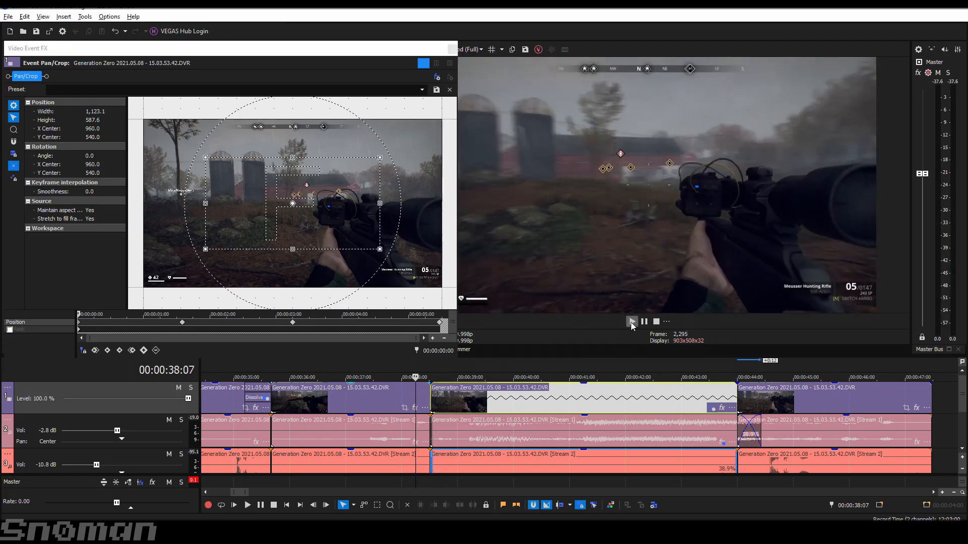
{"action": "left_click", "coordinate": [631, 322]}
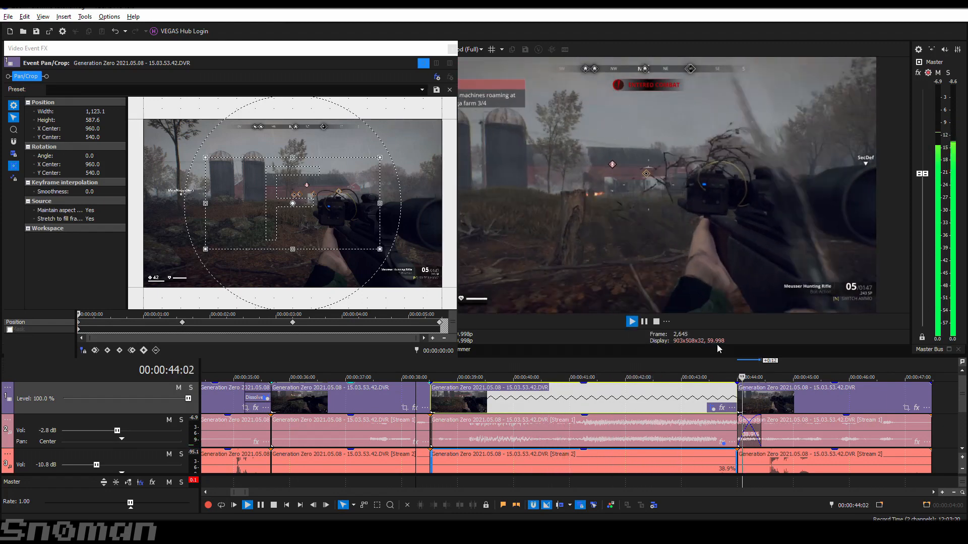
{"action": "left_click", "coordinate": [656, 322]}
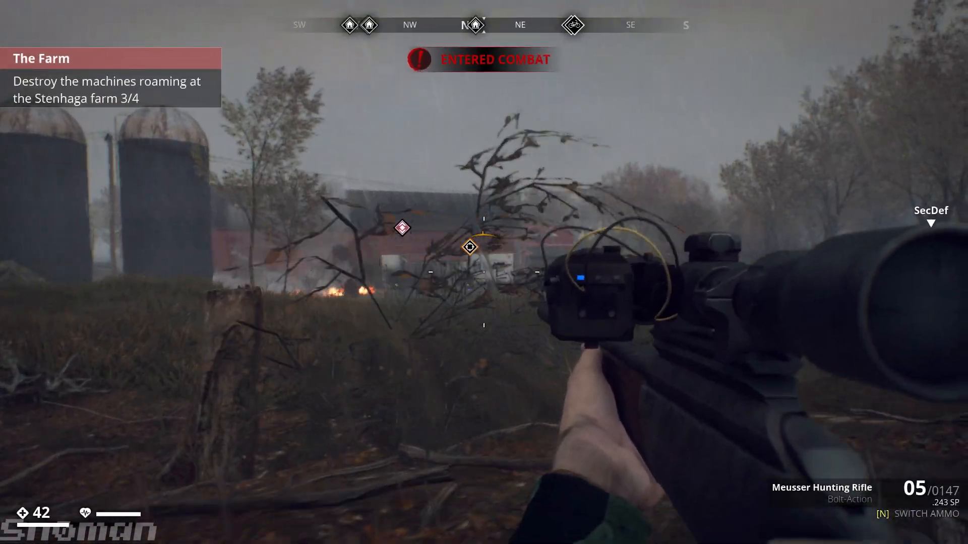
{"action": "key", "text": "w"}
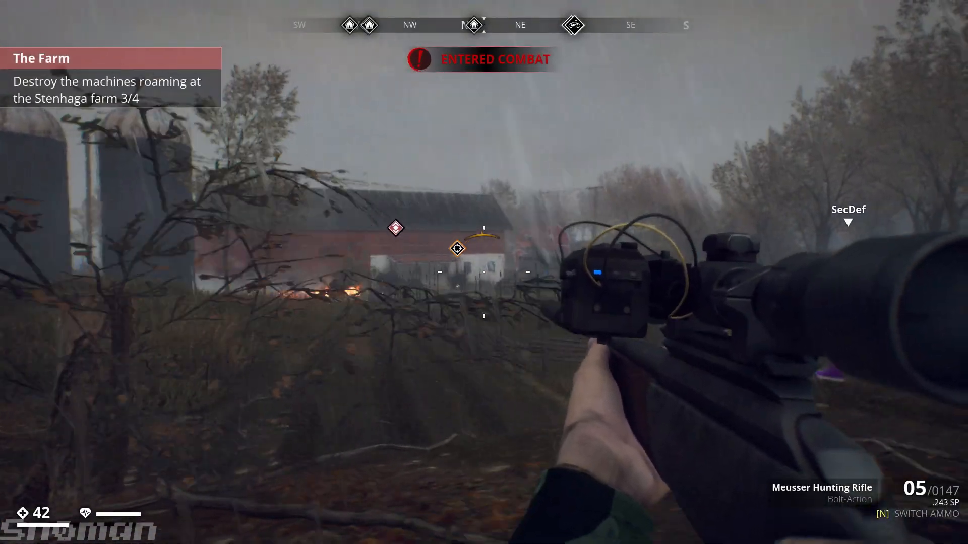
{"action": "key", "text": "w"}
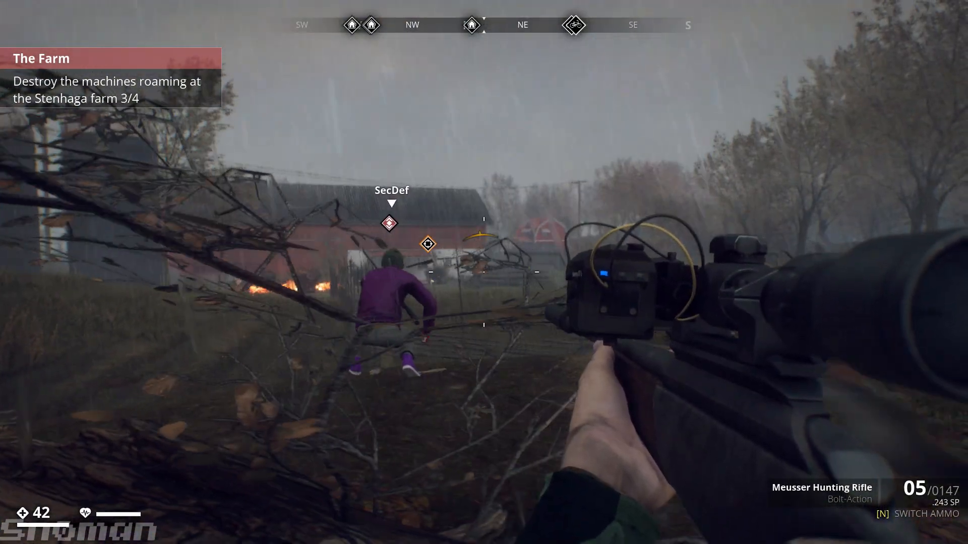